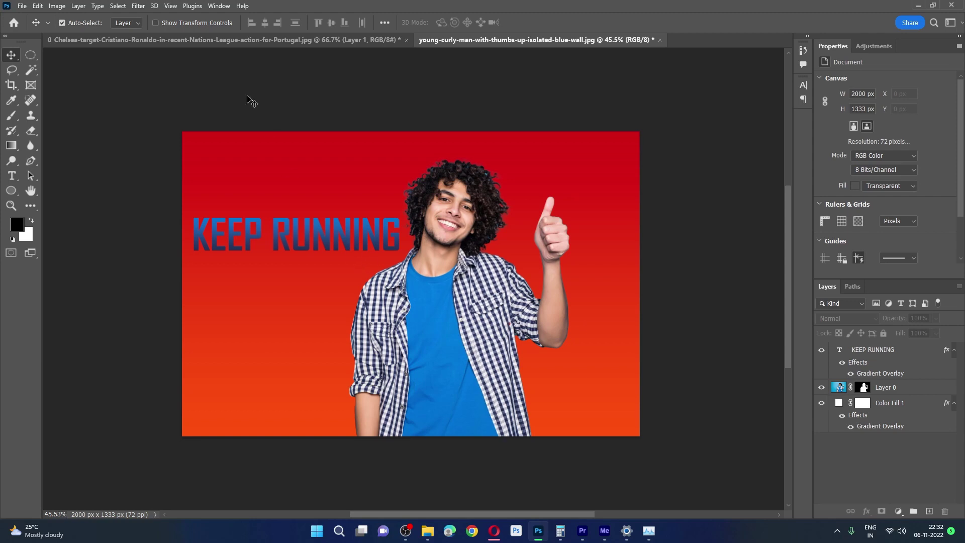
# - Delete the Color Fill 1 and KEEP RUNNING layers, leaving only the cut-out thumbs-up man
pyautogui.click(314, 45)
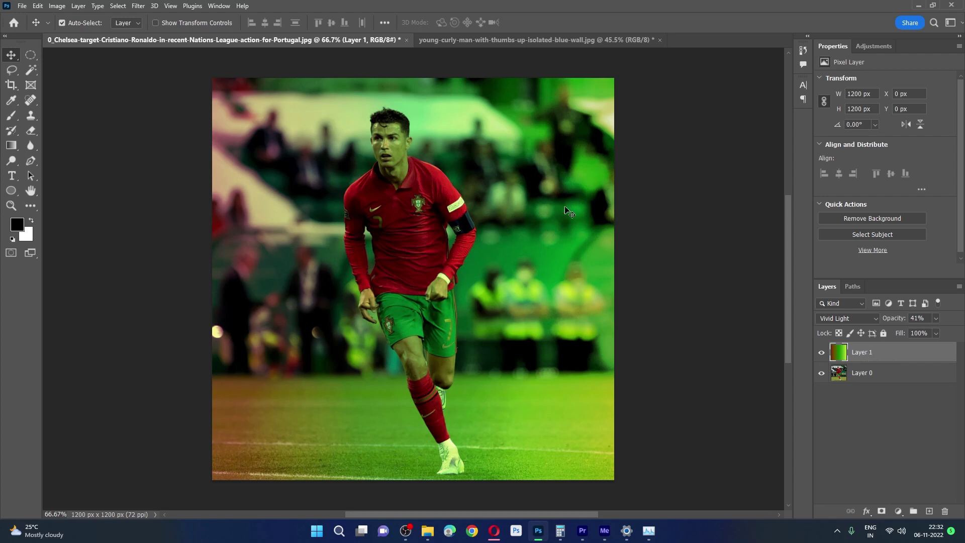
pyautogui.click(489, 42)
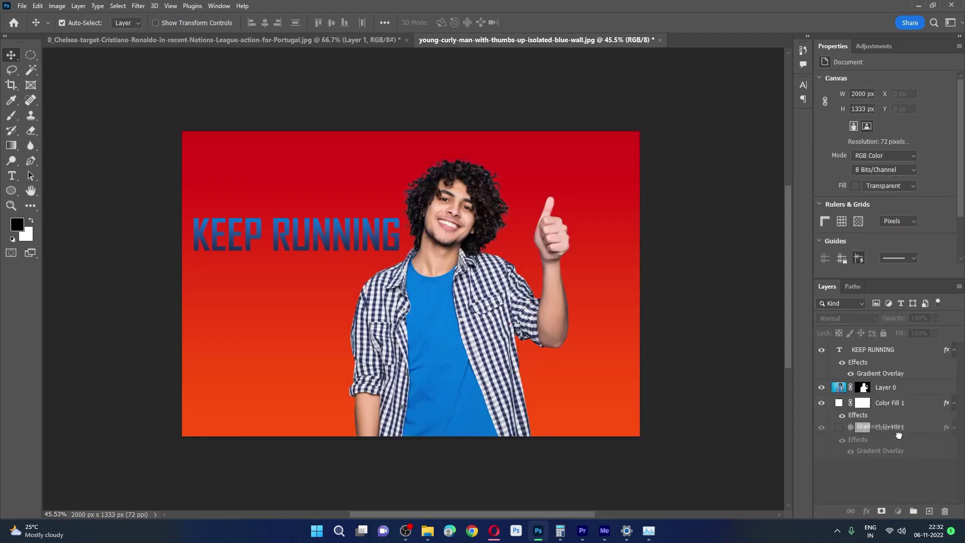
pyautogui.moveTo(881, 400); pyautogui.dragTo(945, 511)
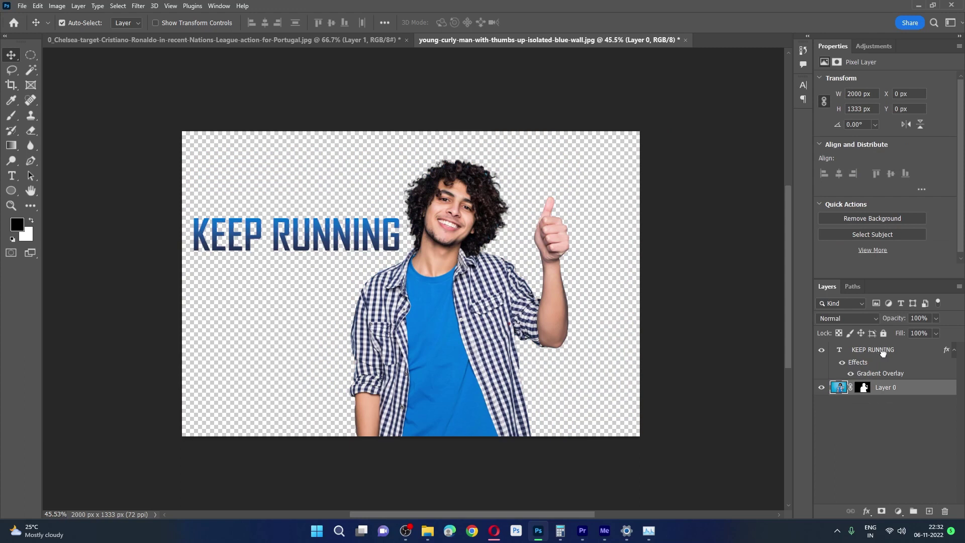
pyautogui.moveTo(883, 351); pyautogui.dragTo(945, 511)
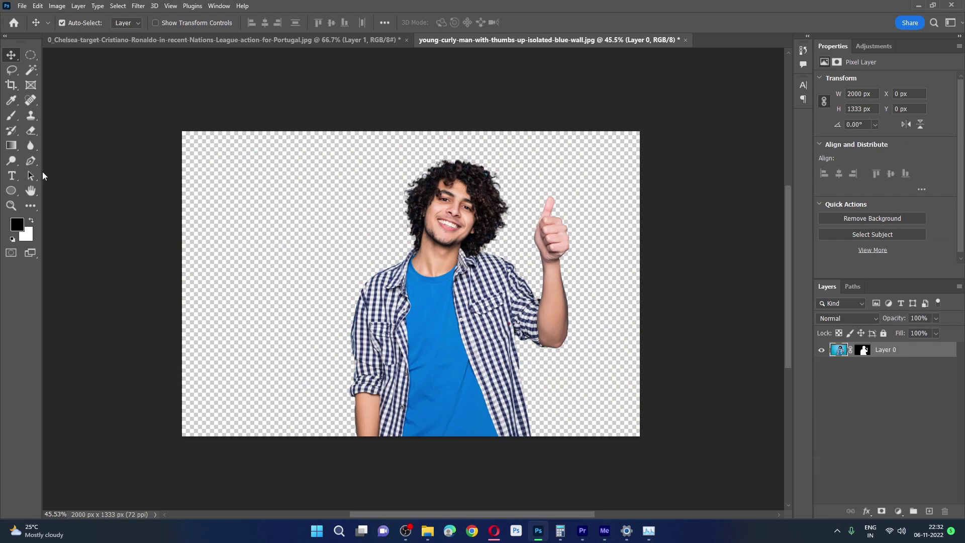
pyautogui.click(10, 178)
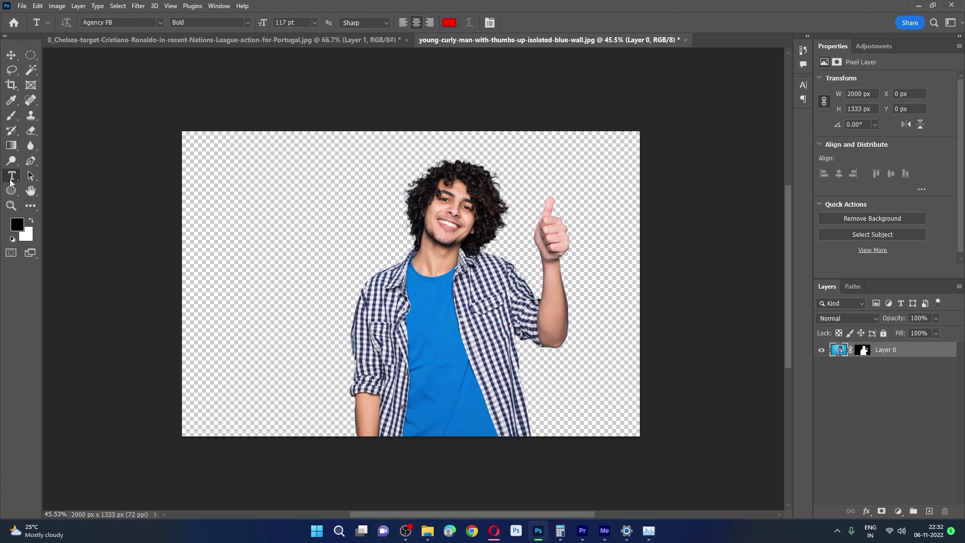
# - Add a KEEP GOING text layer left of the man and nudge it into place
pyautogui.click(235, 232)
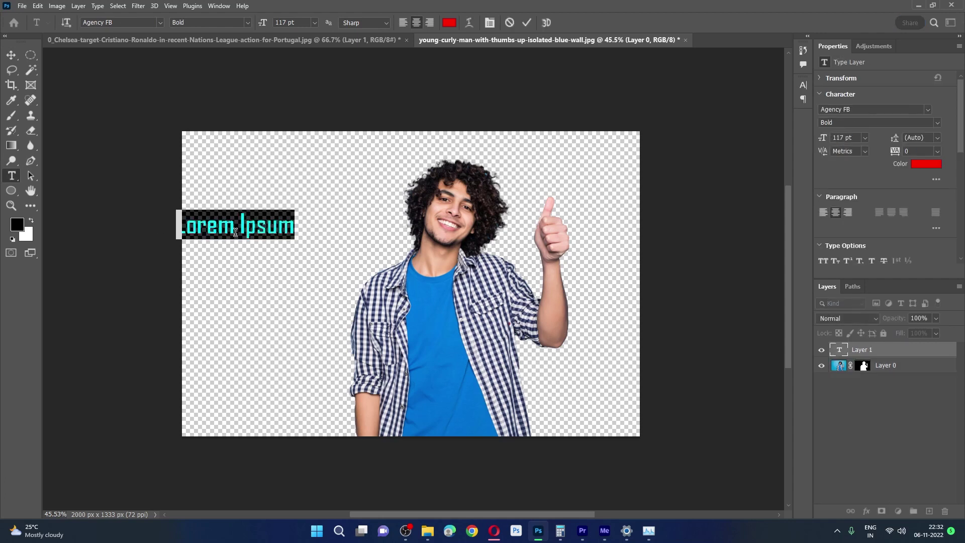
pyautogui.write('KEEP')
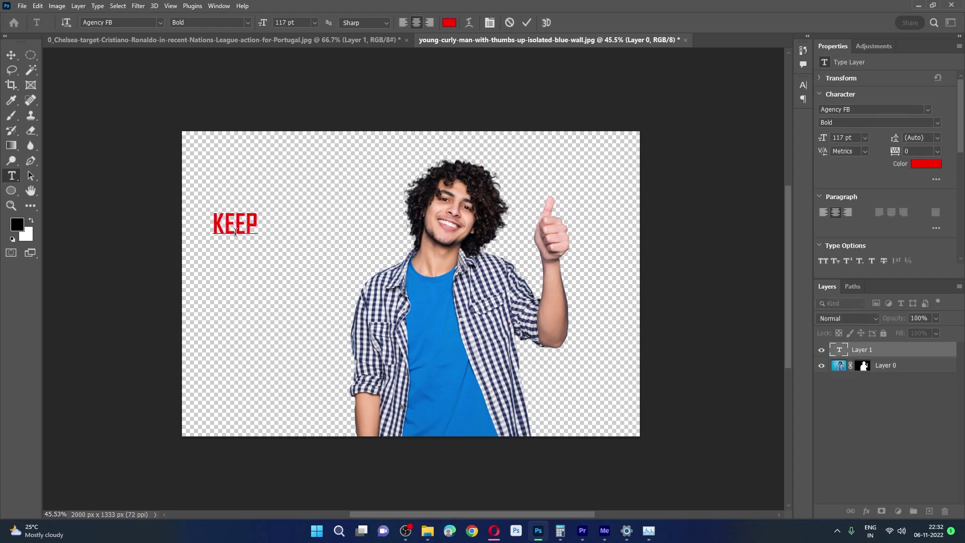
pyautogui.write(' GOING')
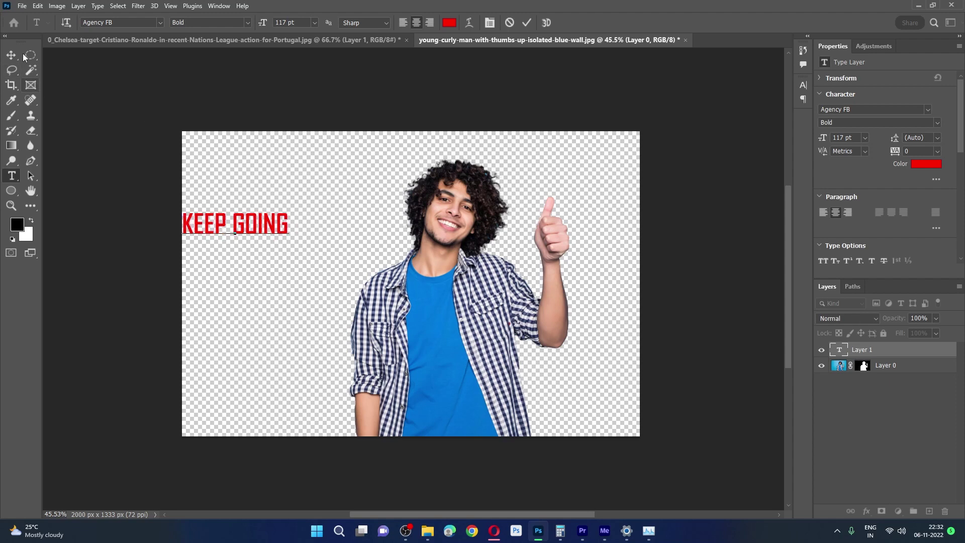
pyautogui.click(12, 55)
pyautogui.moveTo(247, 233); pyautogui.dragTo(278, 238)
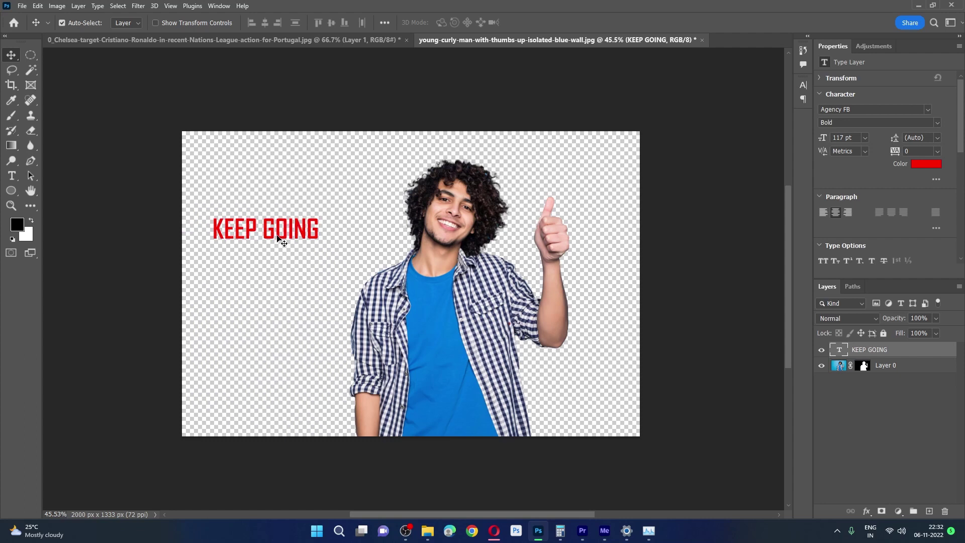
# - Scale the KEEP GOING text up to about 179% with Free Transform
pyautogui.hotkey('ctrl', 't')
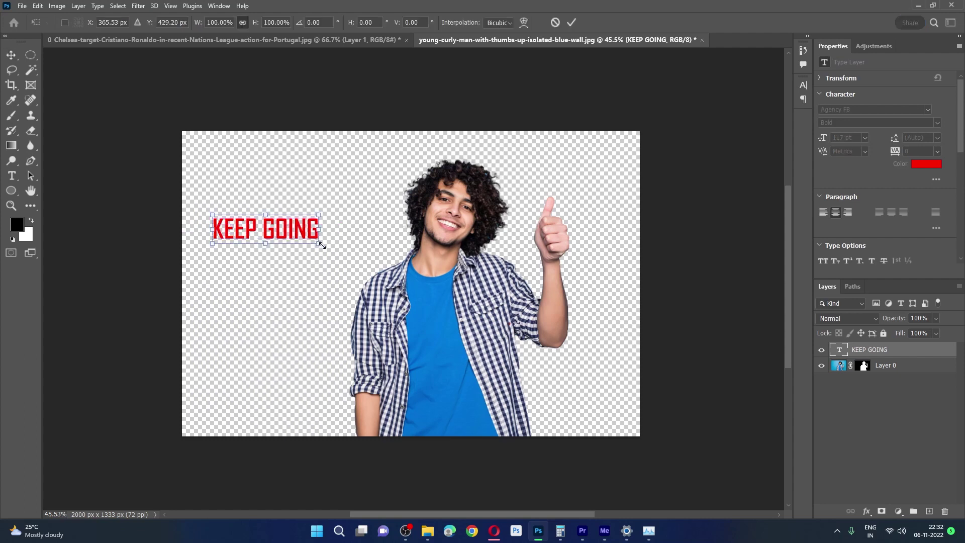
pyautogui.moveTo(322, 245)
pyautogui.mouseDown()
pyautogui.moveTo(405, 268)
pyautogui.moveTo(362, 243)
pyautogui.mouseUp()
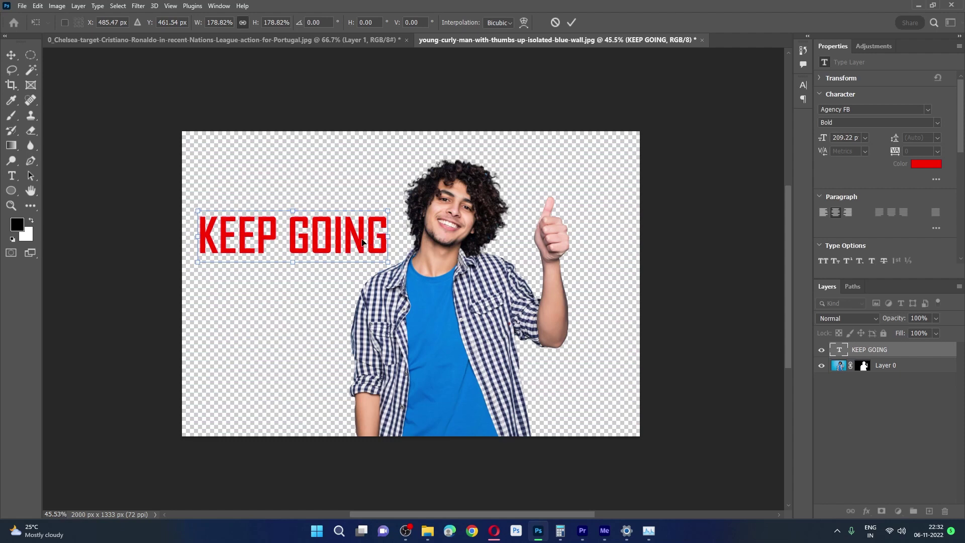
pyautogui.press('Return')
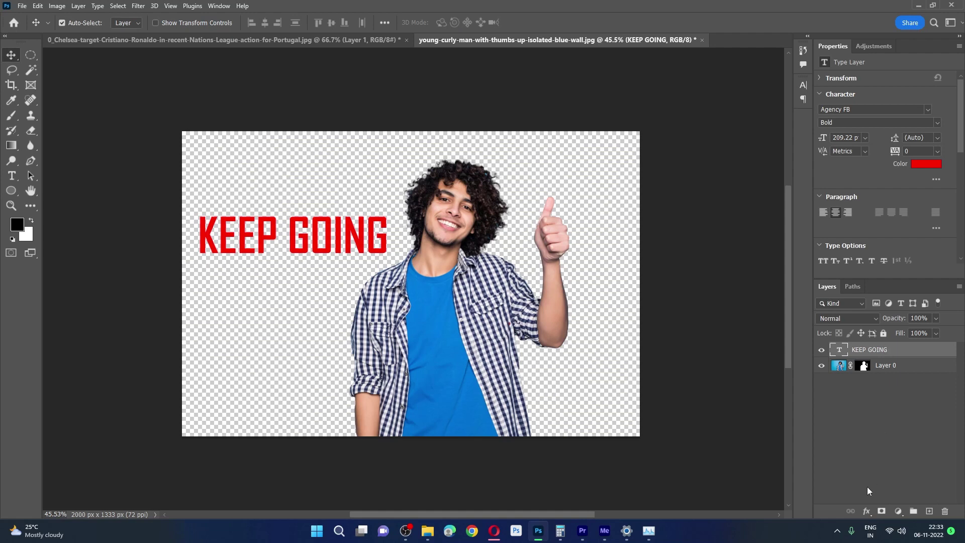
pyautogui.click(865, 511)
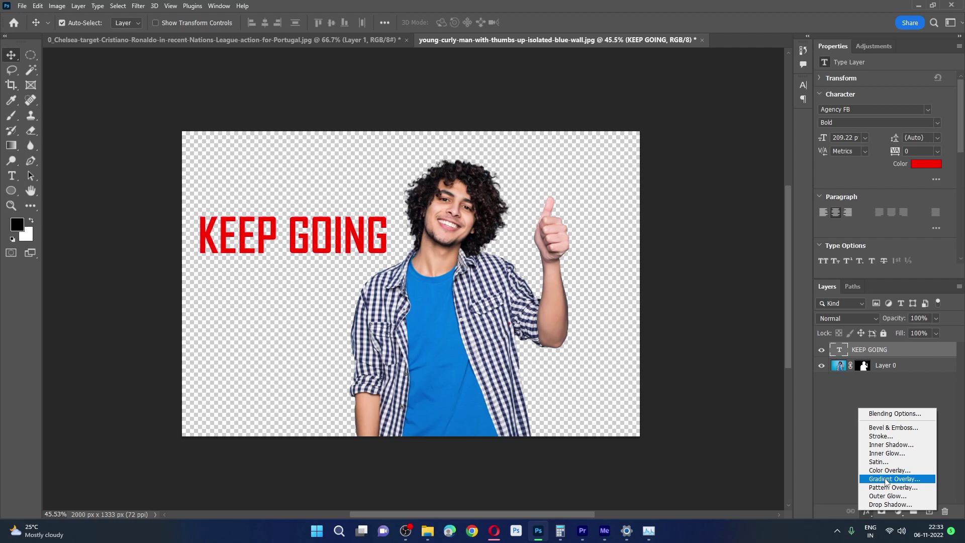
# - Add a Gradient Overlay layer style to the KEEP GOING text
pyautogui.click(896, 413)
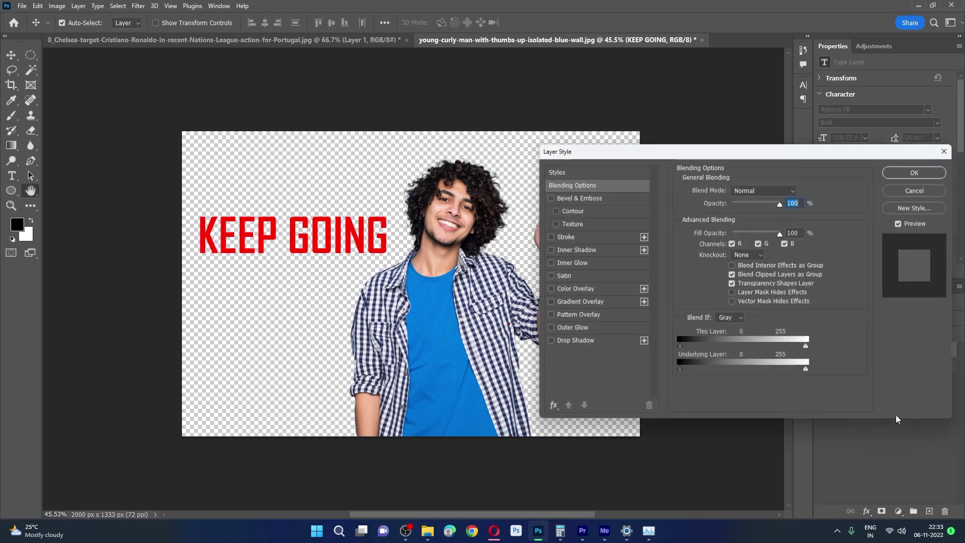
pyautogui.click(569, 302)
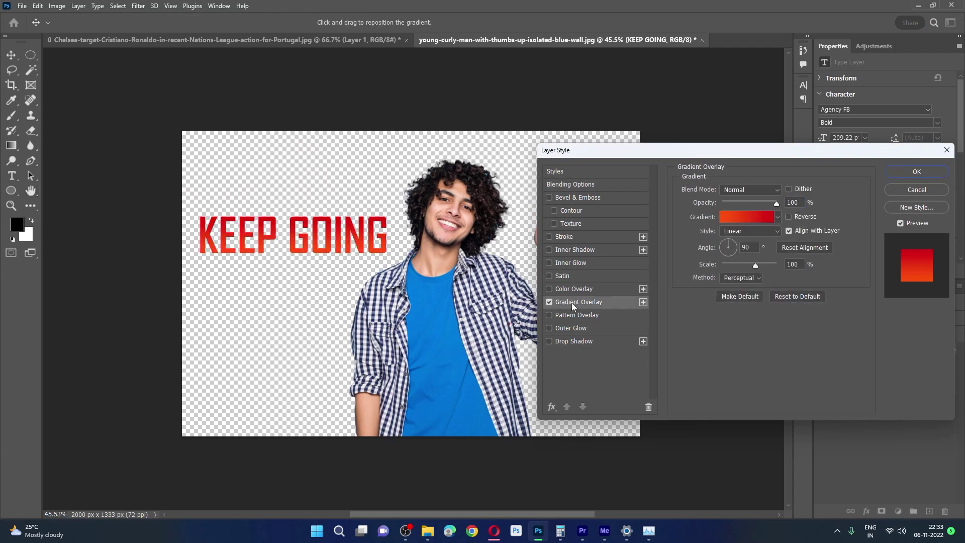
pyautogui.click(576, 184)
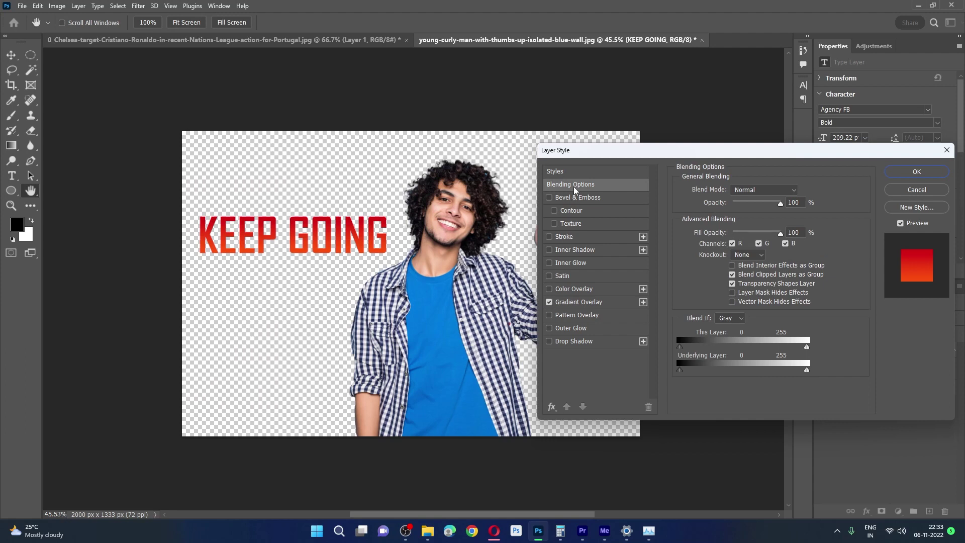
pyautogui.click(571, 302)
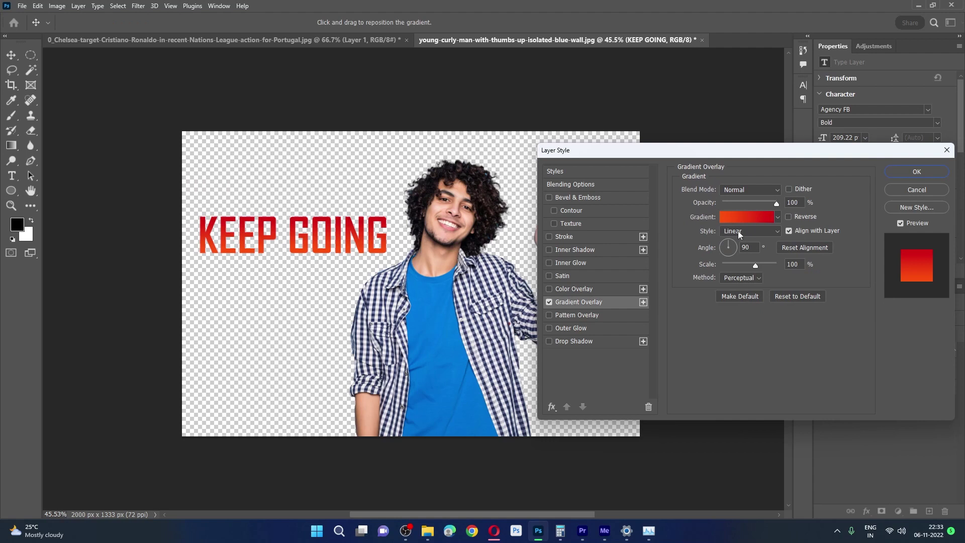
pyautogui.moveTo(742, 153); pyautogui.dragTo(801, 147)
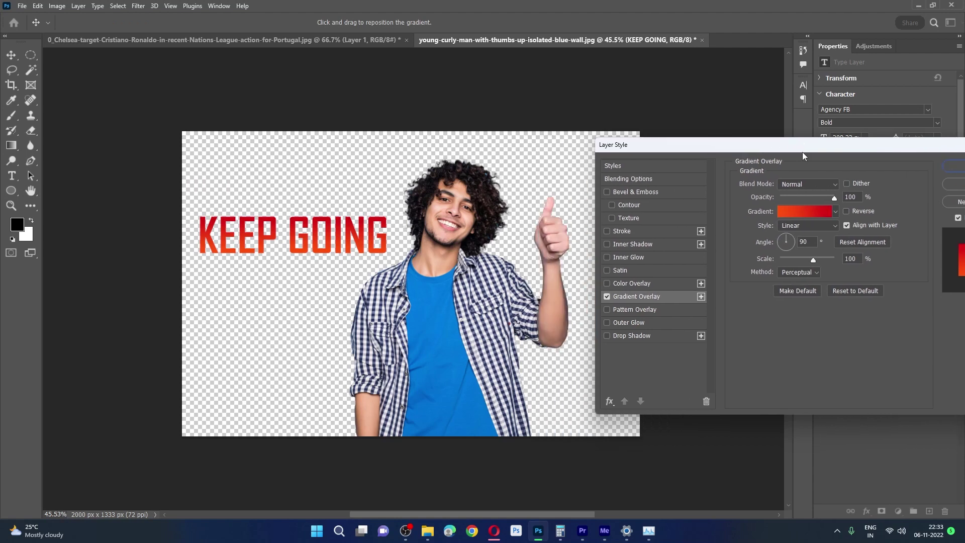
# - Keep the overlay at Normal blend and Linear style, and bring up its gradient colours
pyautogui.click(815, 184)
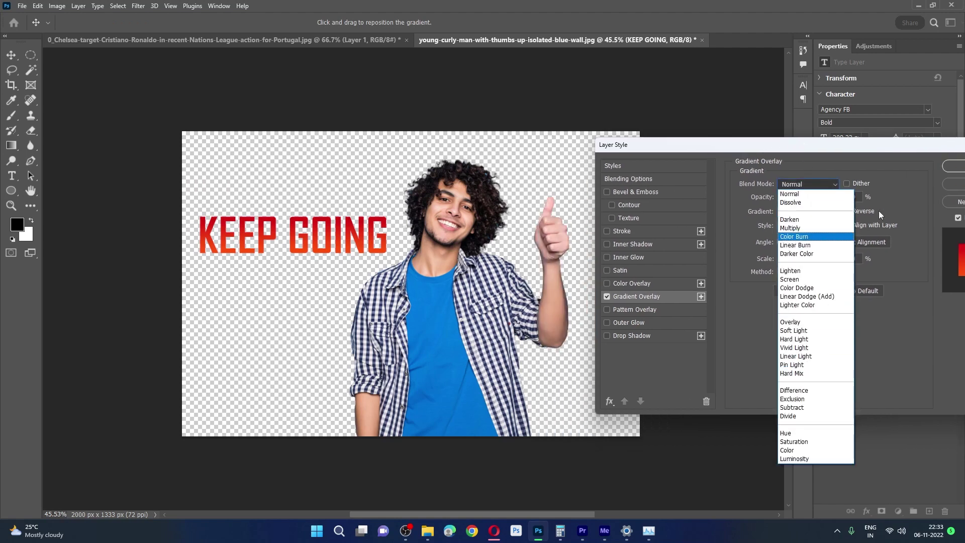
pyautogui.click(903, 190)
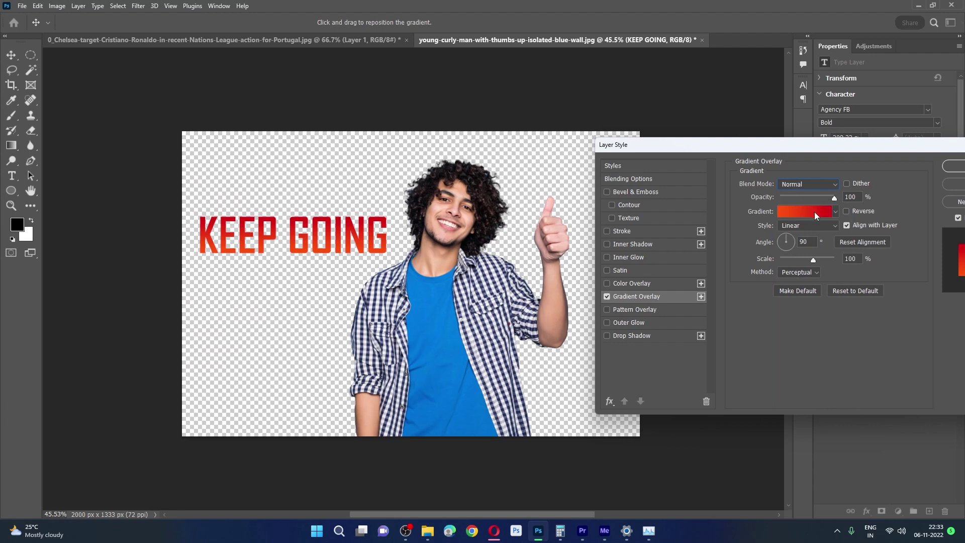
pyautogui.click(829, 226)
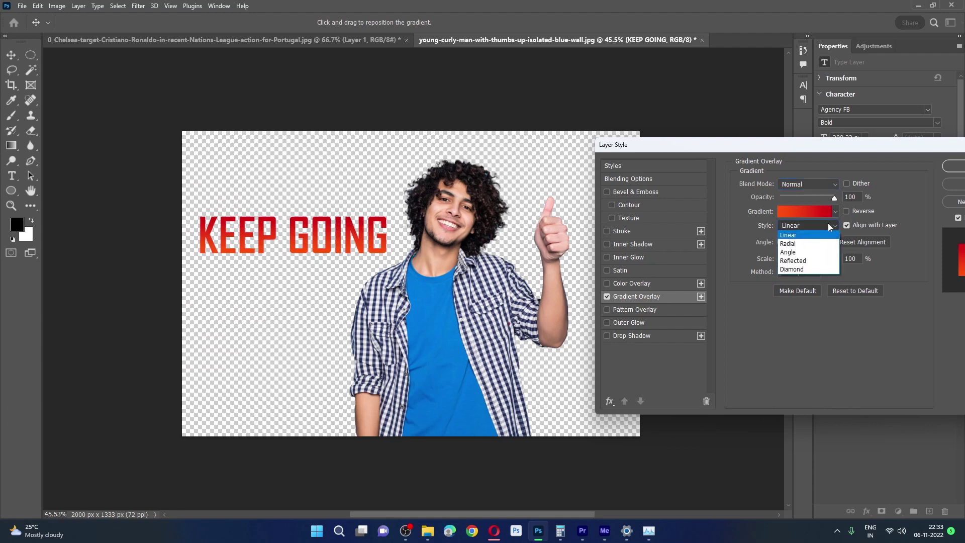
pyautogui.click(899, 280)
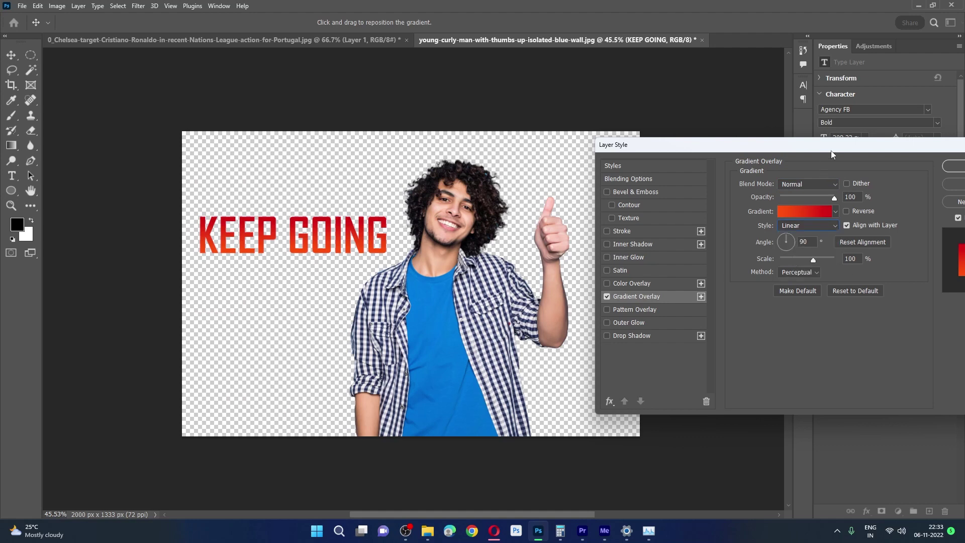
pyautogui.moveTo(832, 154); pyautogui.dragTo(744, 151)
pyautogui.click(714, 206)
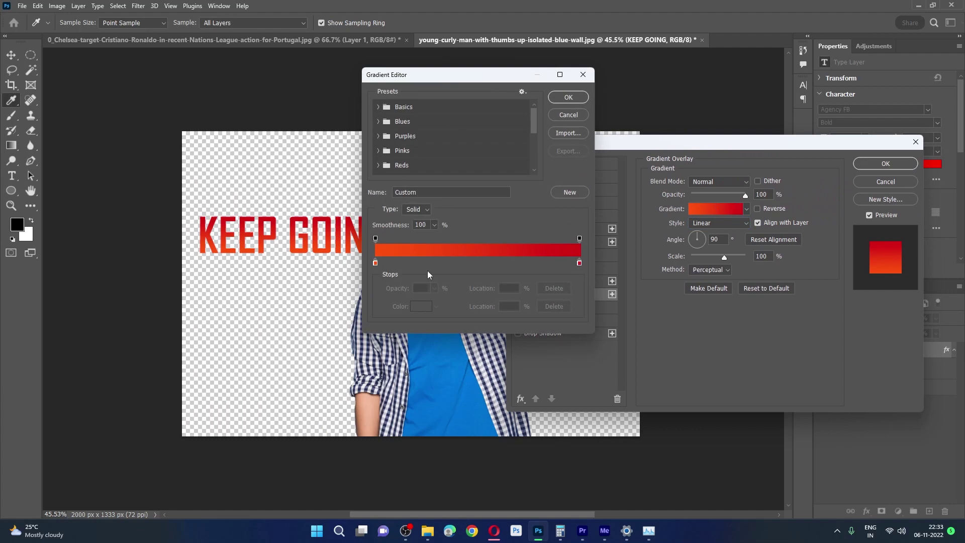
# - Set the gradient's left stop to the blue sampled from the man's shirt
pyautogui.click(375, 262)
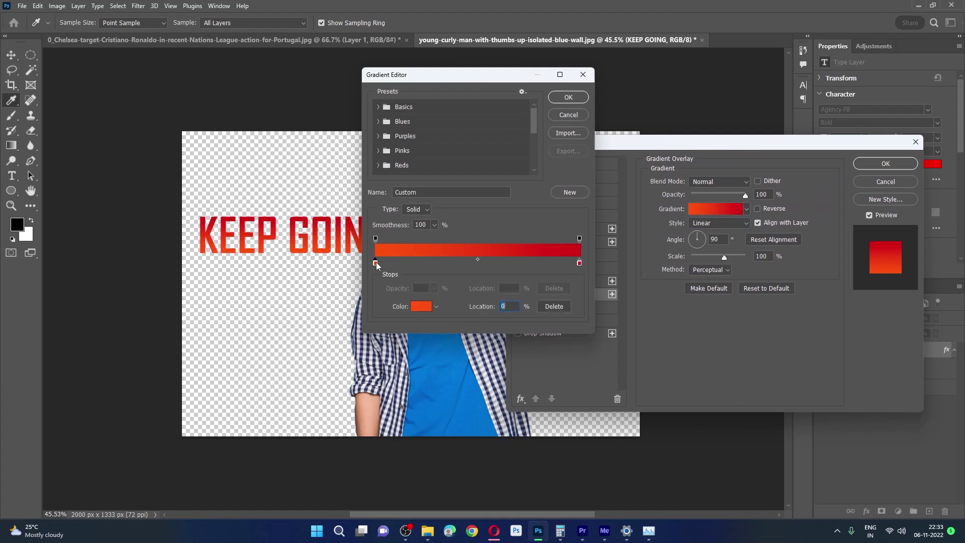
pyautogui.doubleClick(375, 263)
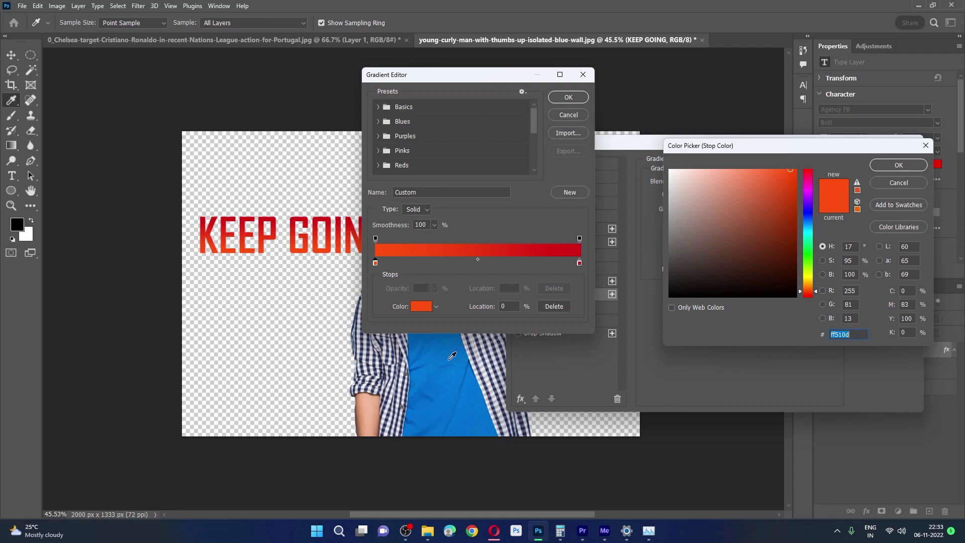
pyautogui.click(453, 355)
pyautogui.click(905, 166)
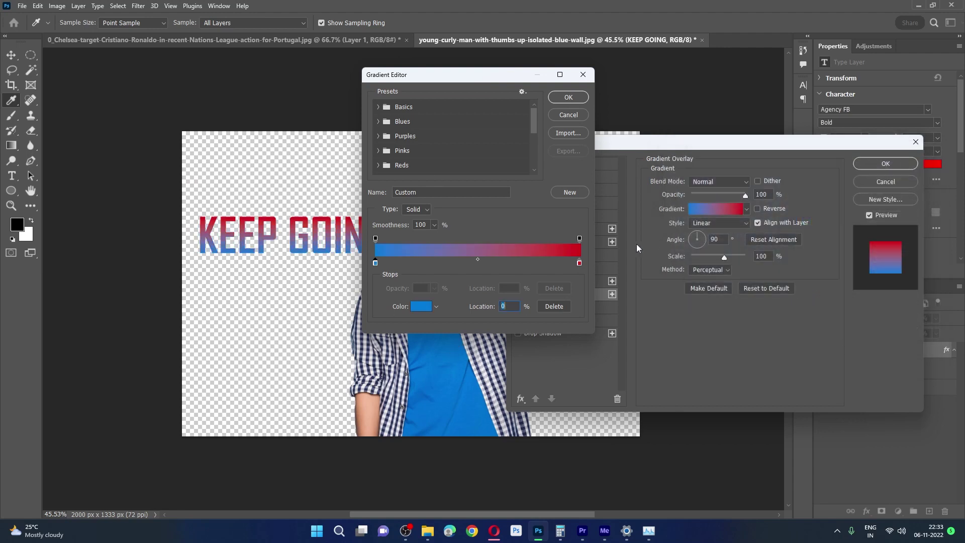
# - Set the right stop to navy from the checkered shirt and apply the overlay
pyautogui.click(578, 263)
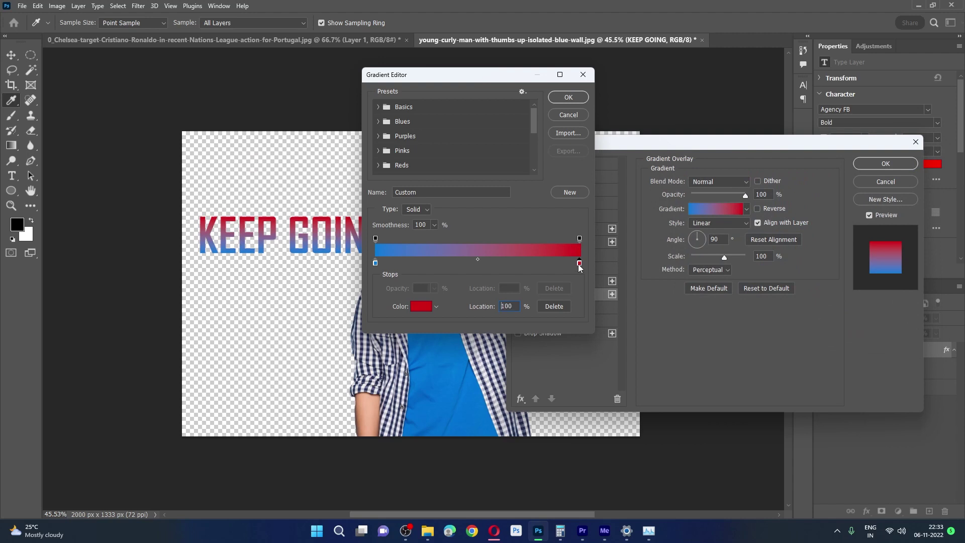
pyautogui.click(423, 306)
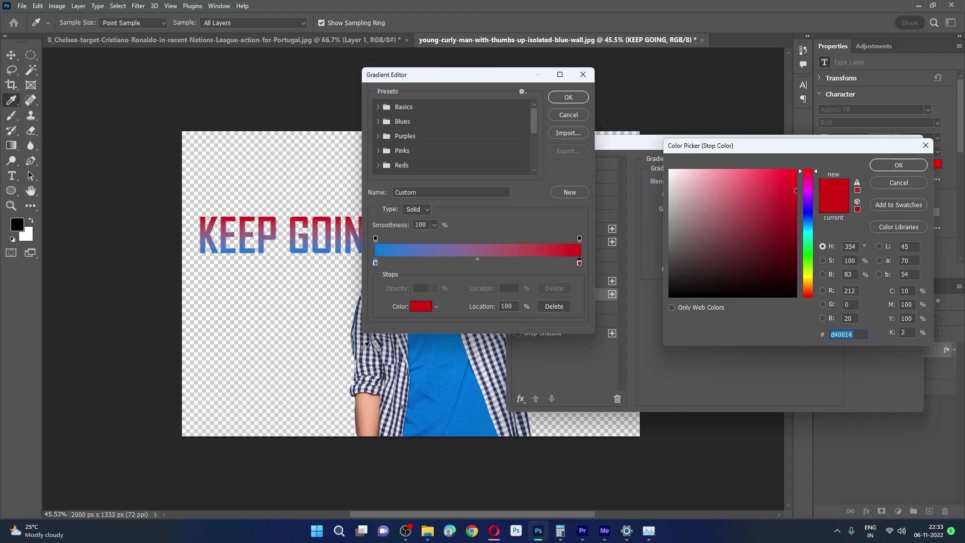
pyautogui.click(363, 347)
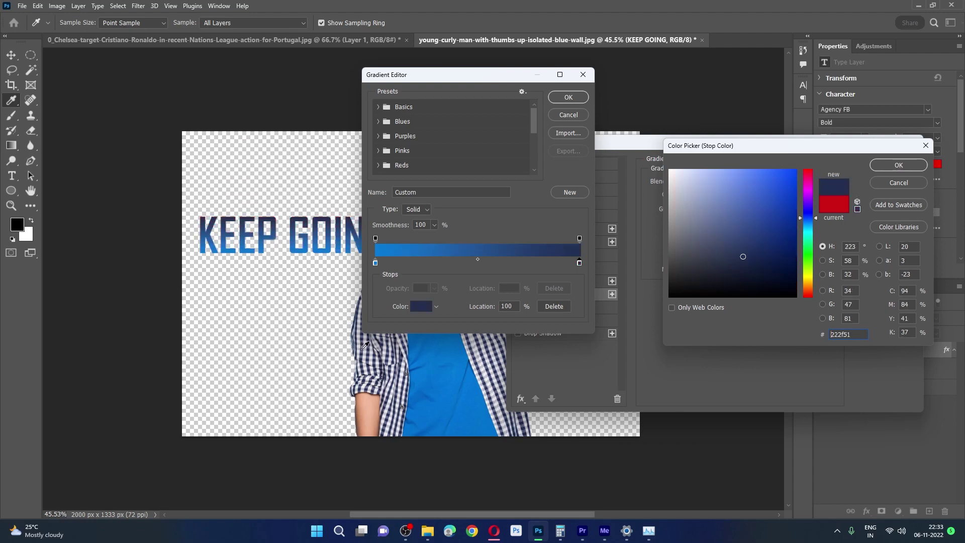
pyautogui.click(906, 165)
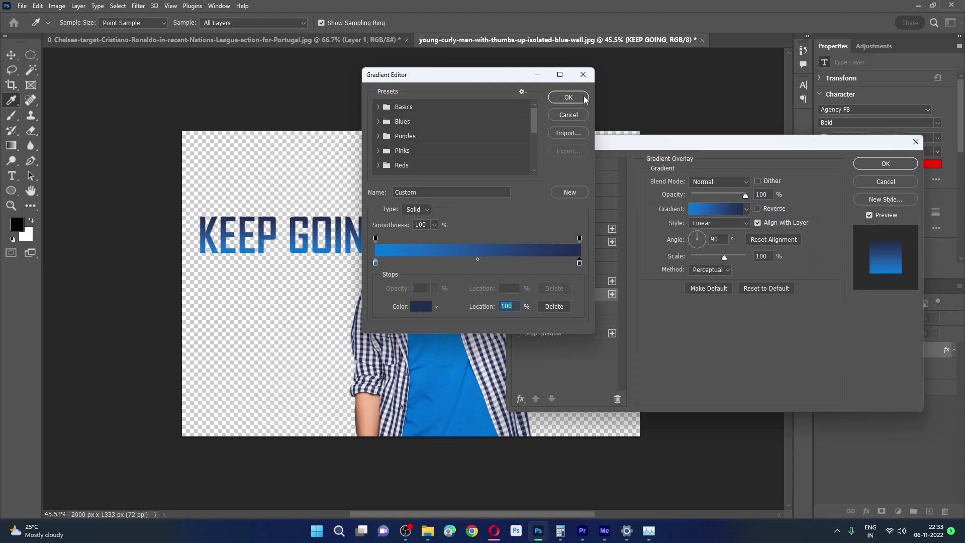
pyautogui.click(569, 97)
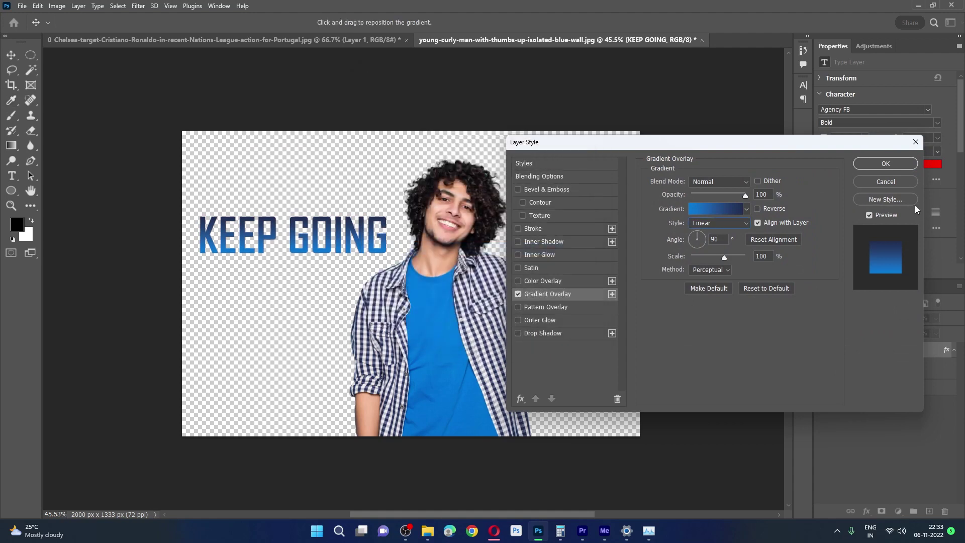
pyautogui.click(897, 164)
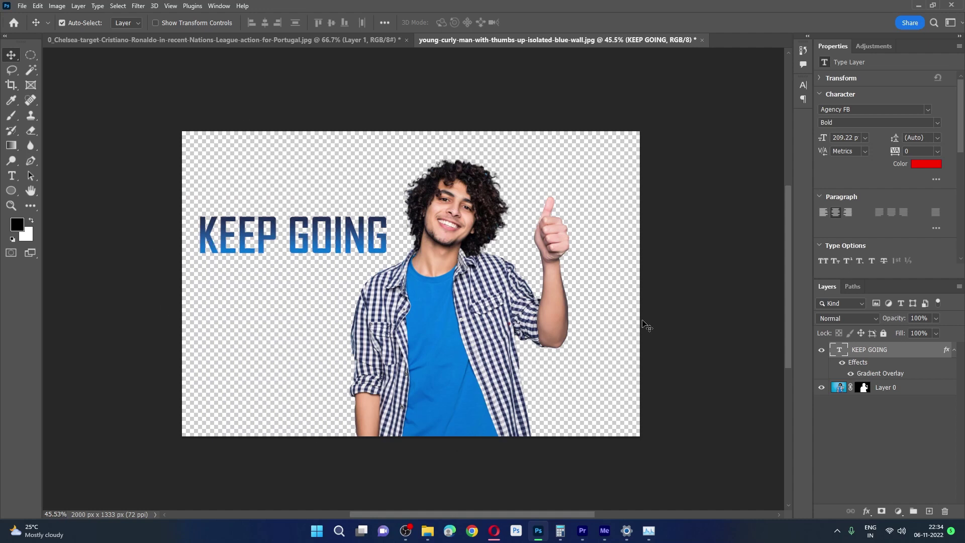
# - Add a white Solid Color fill layer and move it to the bottom of the layer stack
pyautogui.click(858, 440)
pyautogui.click(897, 511)
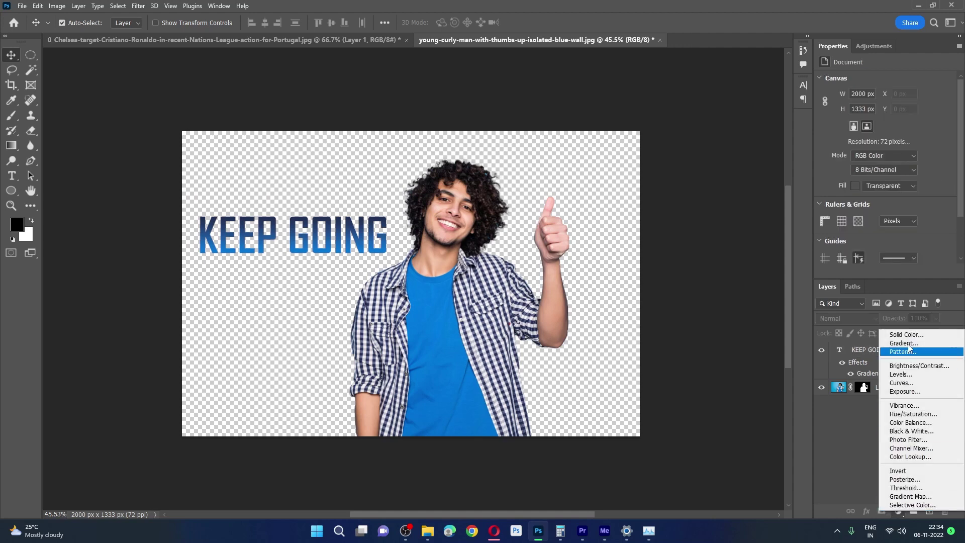
pyautogui.click(843, 441)
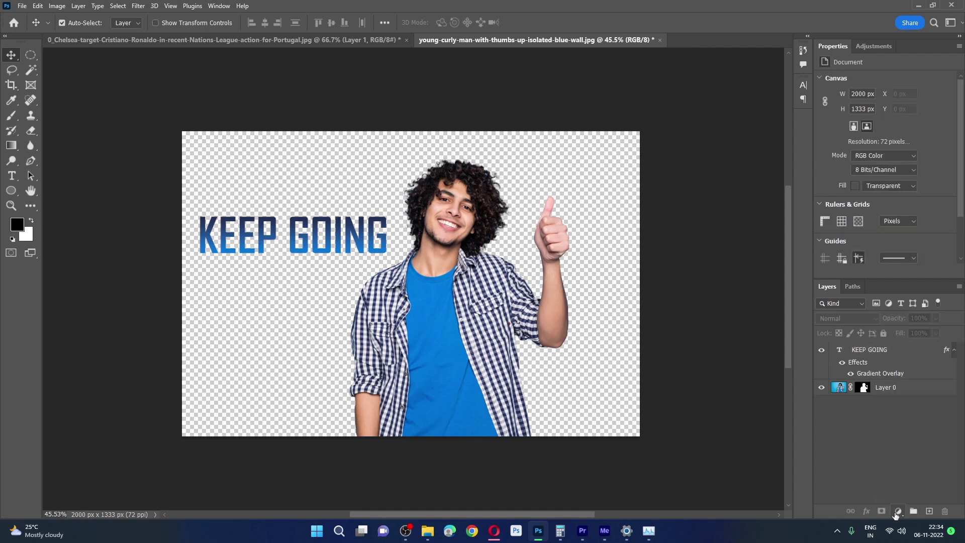
pyautogui.click(897, 511)
pyautogui.click(918, 340)
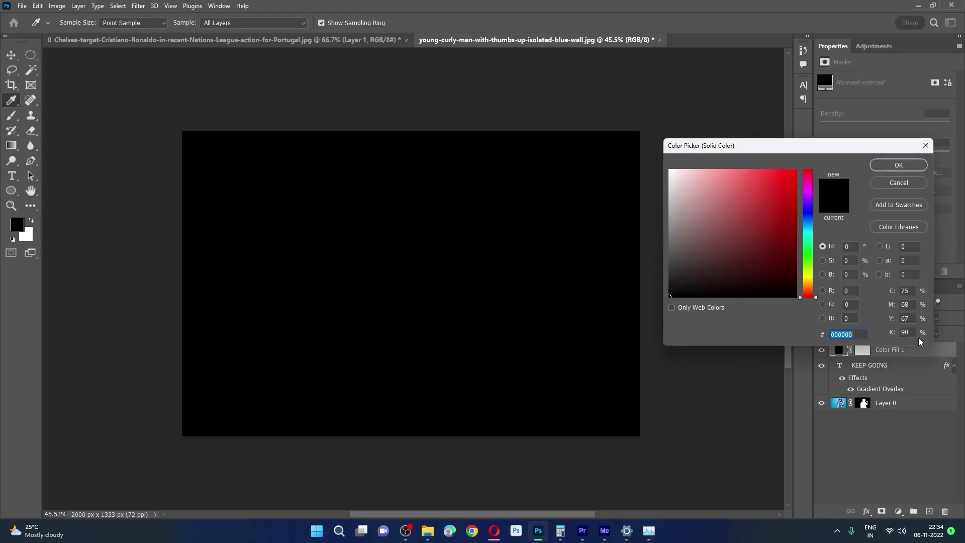
pyautogui.moveTo(749, 241); pyautogui.dragTo(780, 190)
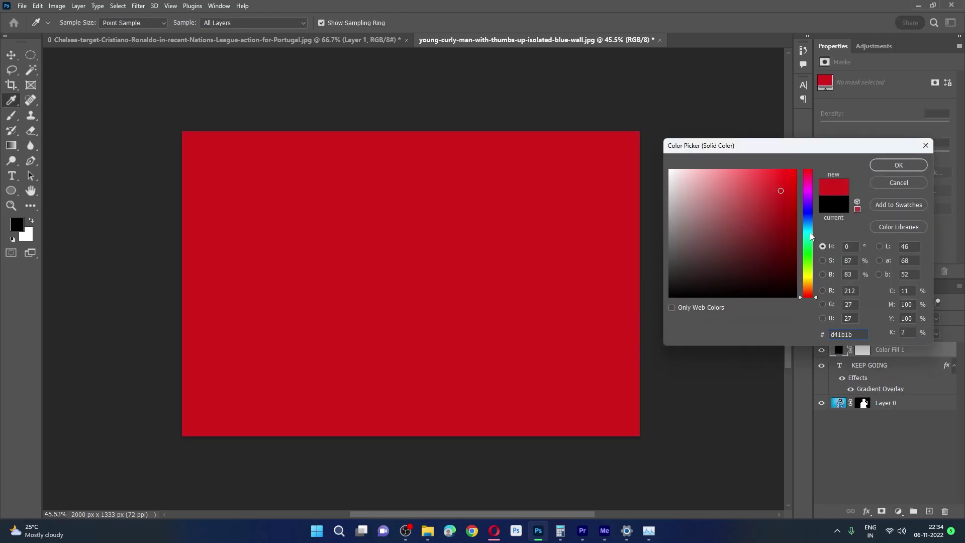
pyautogui.moveTo(813, 239); pyautogui.dragTo(807, 222)
pyautogui.moveTo(728, 191); pyautogui.dragTo(658, 152)
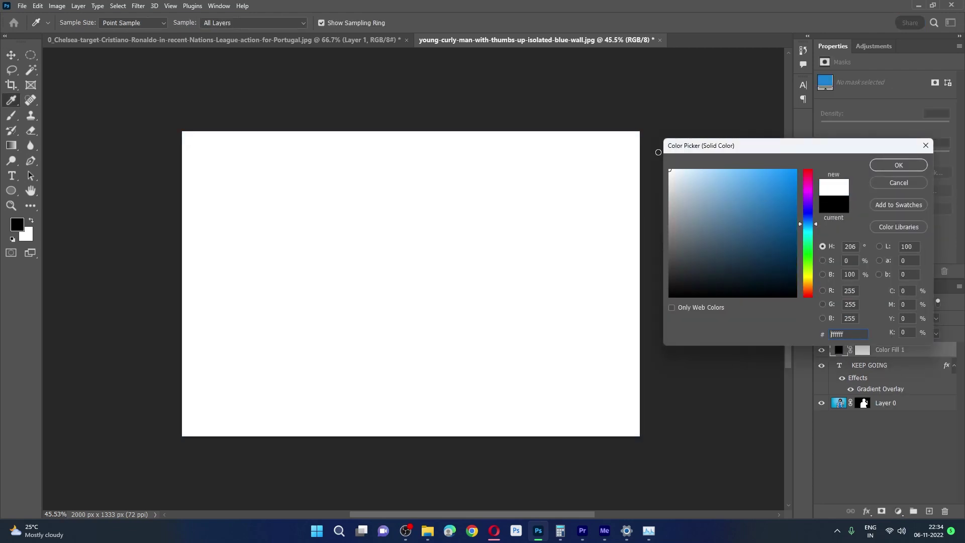
pyautogui.click(899, 165)
pyautogui.moveTo(874, 346); pyautogui.dragTo(881, 406)
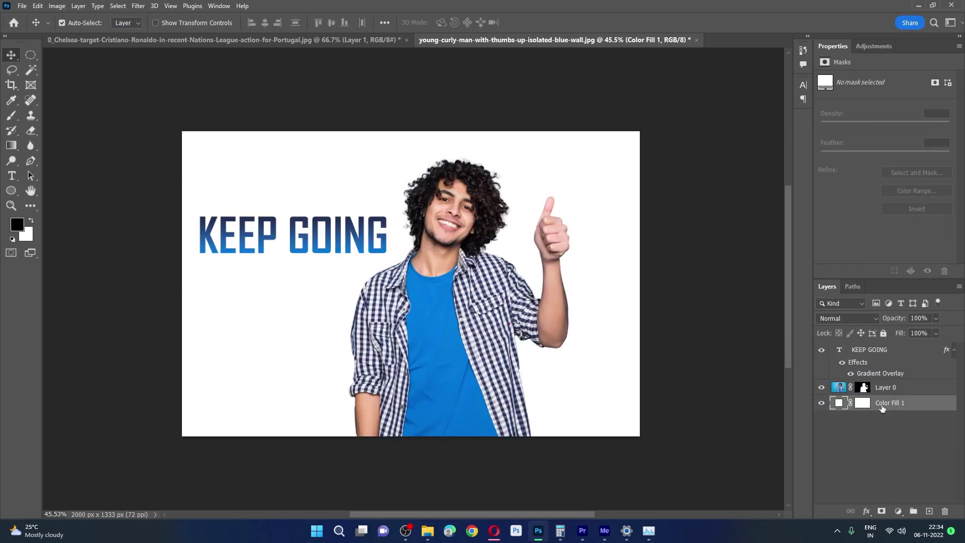
pyautogui.click(867, 510)
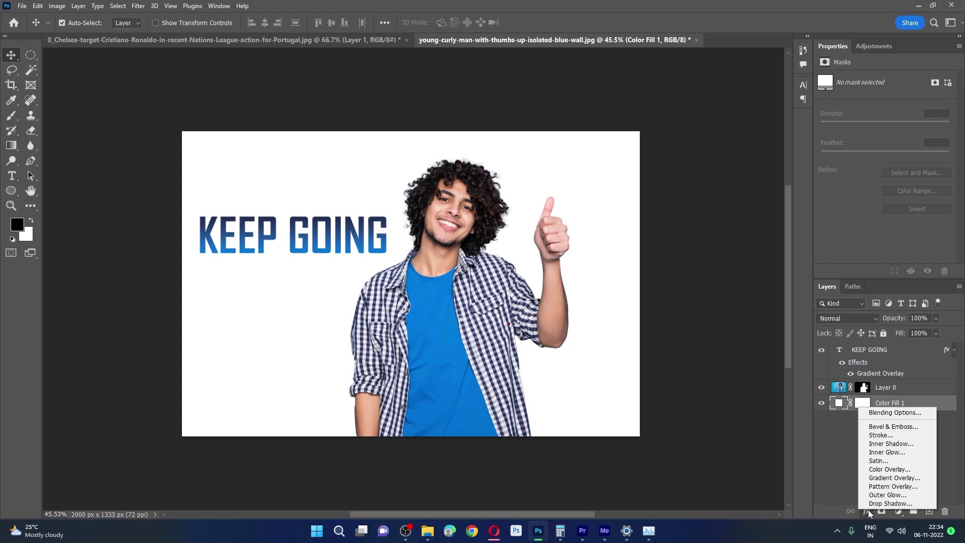
# - Add a gradient overlay to Color Fill 1 and make its starting stop red
pyautogui.click(880, 479)
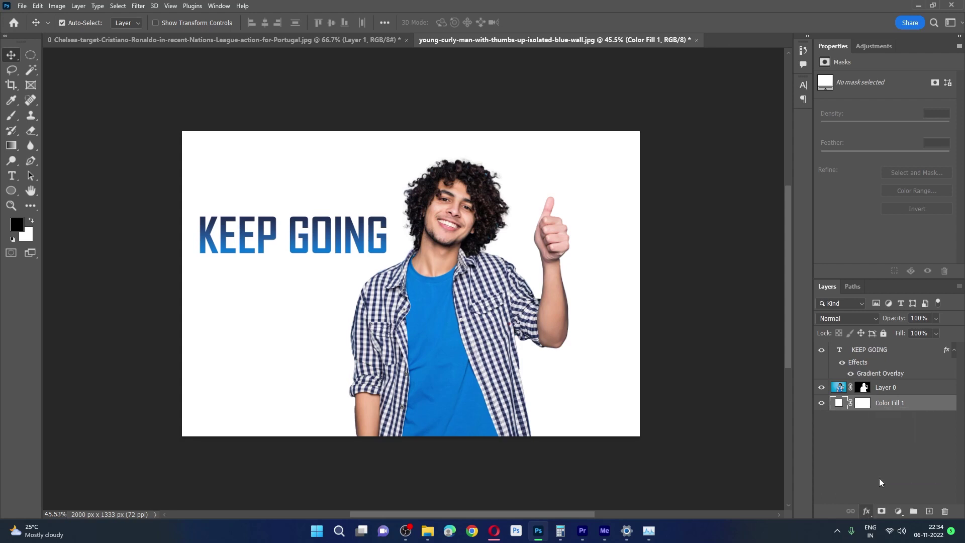
pyautogui.moveTo(666, 147); pyautogui.dragTo(782, 138)
pyautogui.click(825, 201)
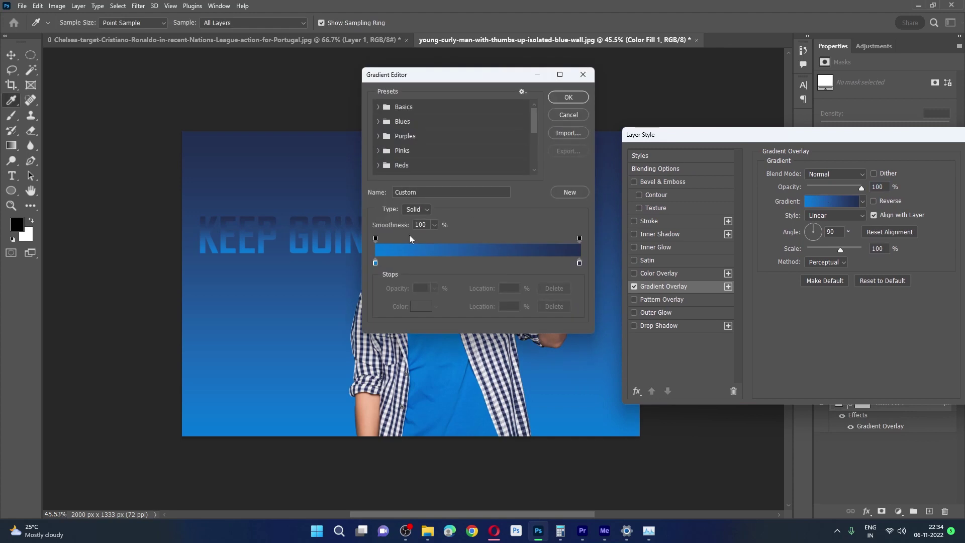
pyautogui.click(376, 263)
pyautogui.click(420, 307)
pyautogui.moveTo(808, 231); pyautogui.dragTo(809, 159)
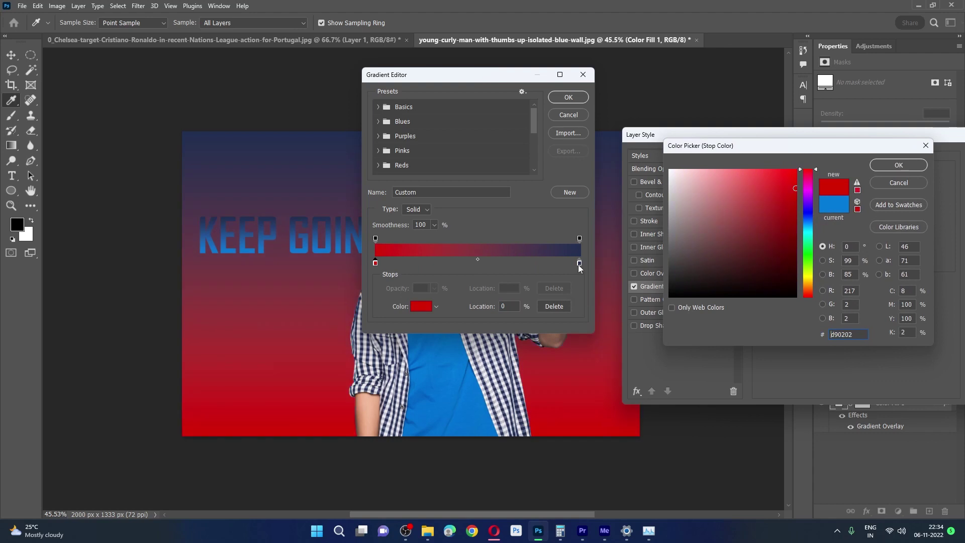
pyautogui.click(890, 166)
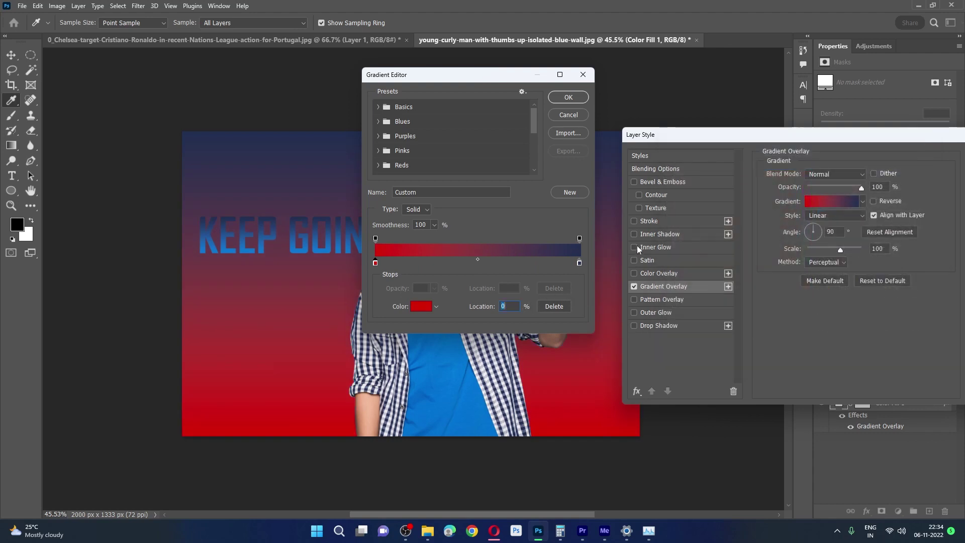
# - Make the end stop yellow and apply the yellow-to-red Linear gradient overlay
pyautogui.click(579, 262)
pyautogui.click(417, 306)
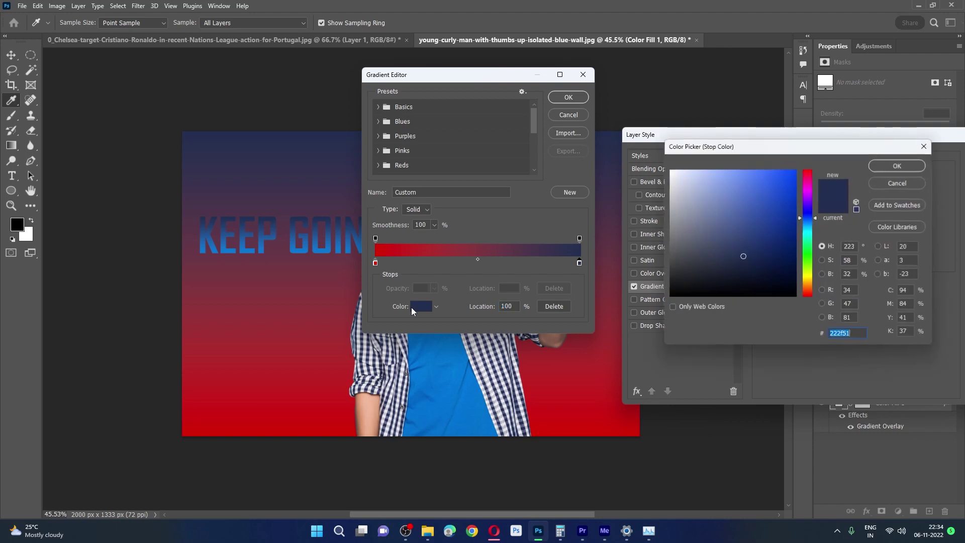
pyautogui.moveTo(808, 261); pyautogui.dragTo(808, 274)
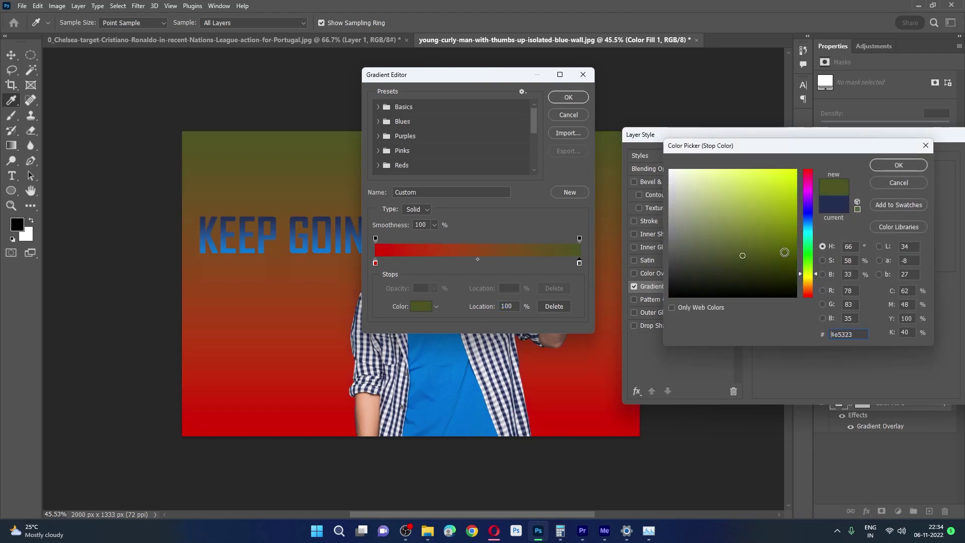
pyautogui.moveTo(789, 178); pyautogui.dragTo(821, 150)
pyautogui.click(892, 165)
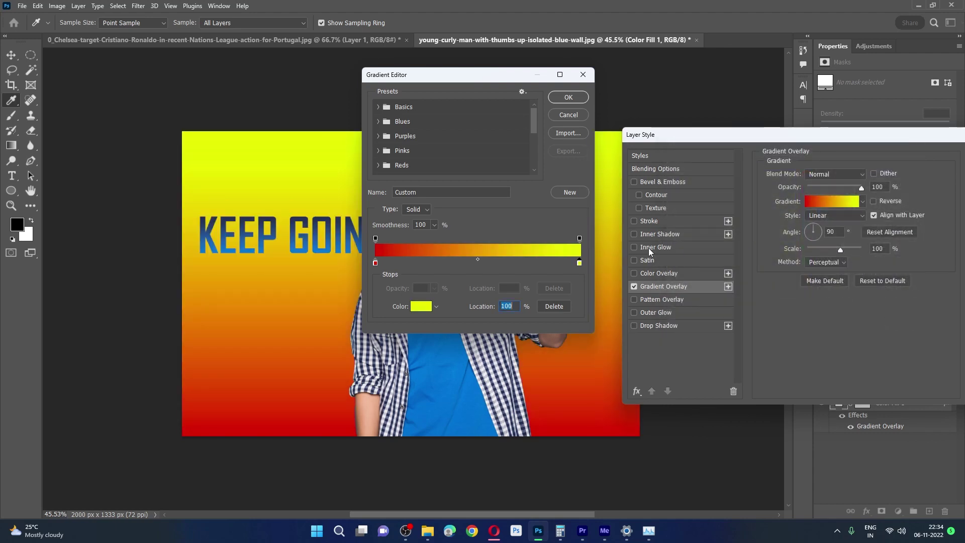
pyautogui.click(579, 103)
pyautogui.moveTo(827, 134); pyautogui.dragTo(658, 136)
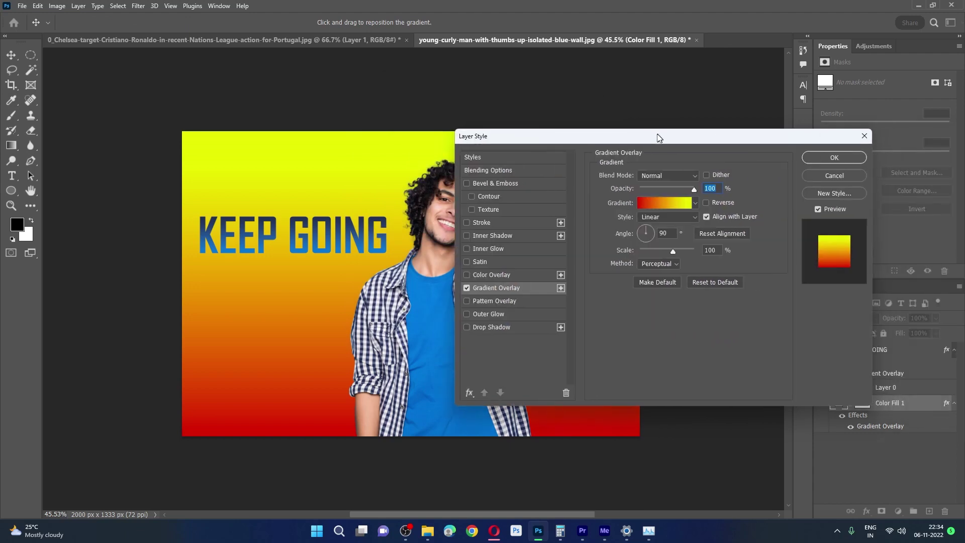
pyautogui.click(835, 157)
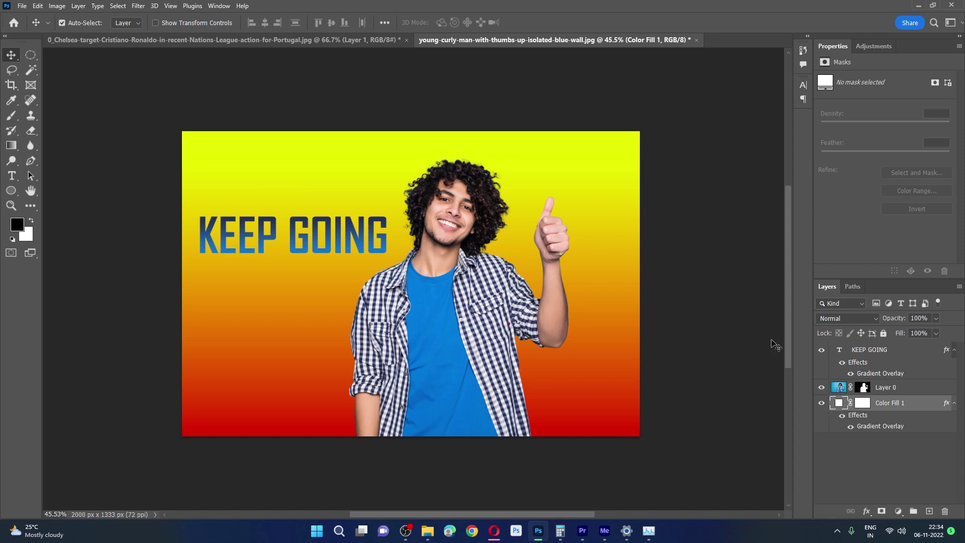
pyautogui.click(873, 378)
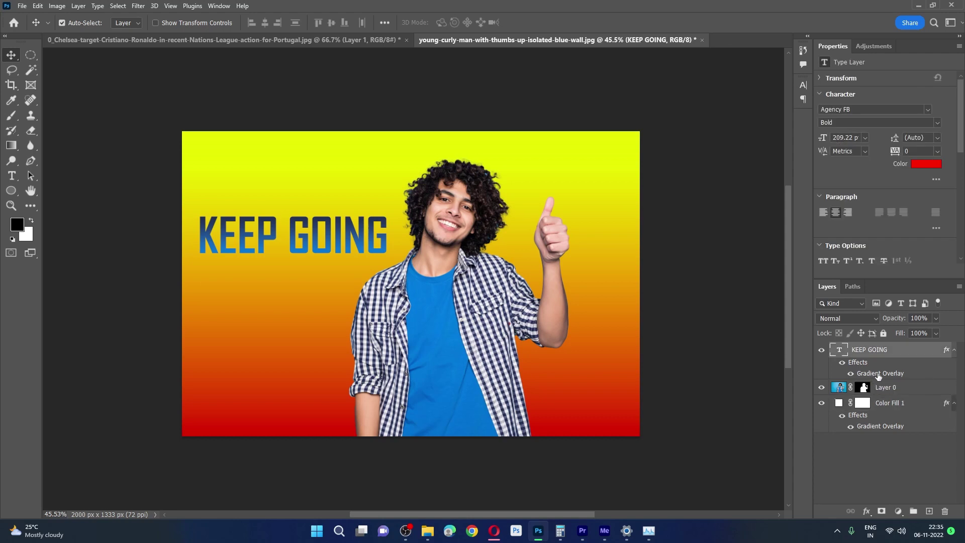
# - Set the KEEP GOING gradient overlay to Reflected style with 86% scale
pyautogui.doubleClick(878, 376)
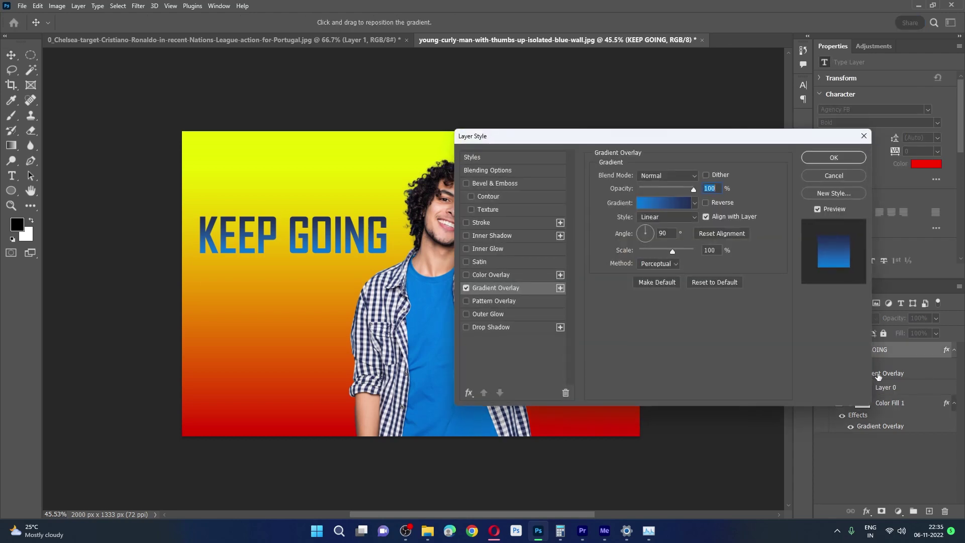
pyautogui.click(665, 216)
pyautogui.click(666, 233)
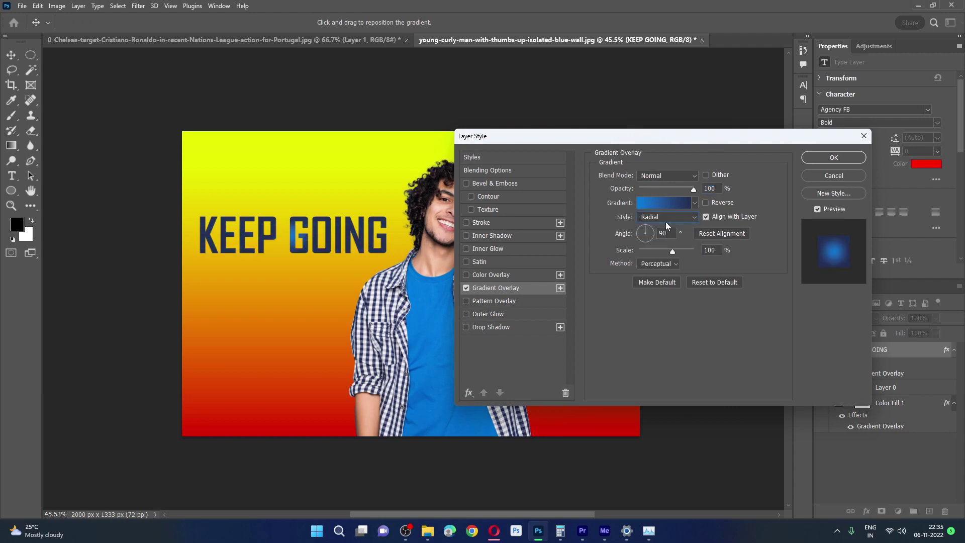
pyautogui.click(669, 217)
pyautogui.click(663, 252)
pyautogui.moveTo(672, 251); pyautogui.dragTo(667, 251)
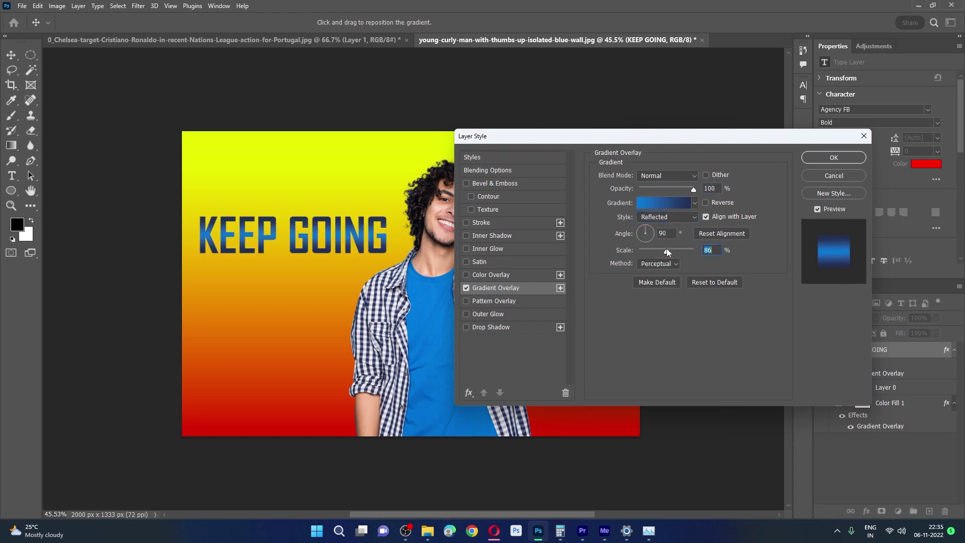
pyautogui.click(816, 159)
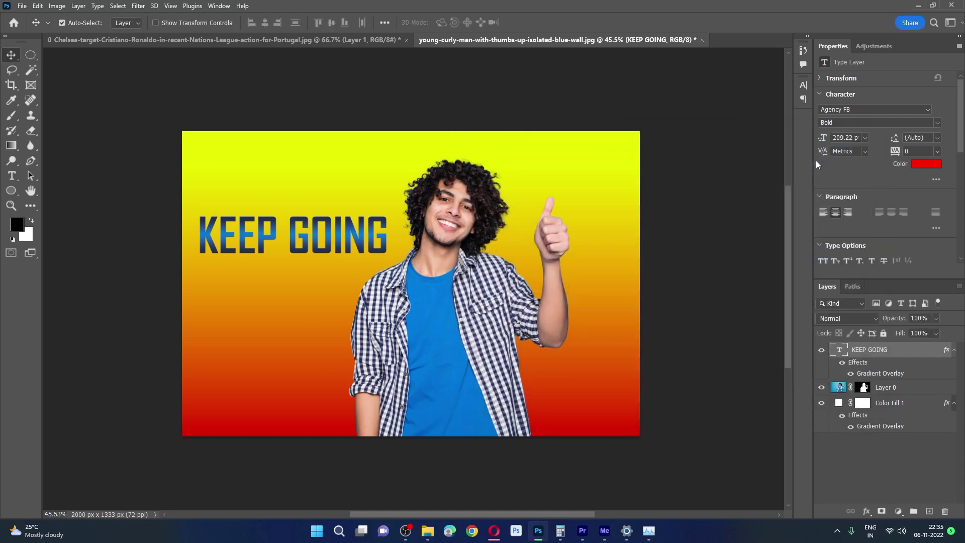
# - Switch Color Fill 1's gradient overlay style from Linear to Diamond
pyautogui.click(880, 432)
pyautogui.doubleClick(880, 432)
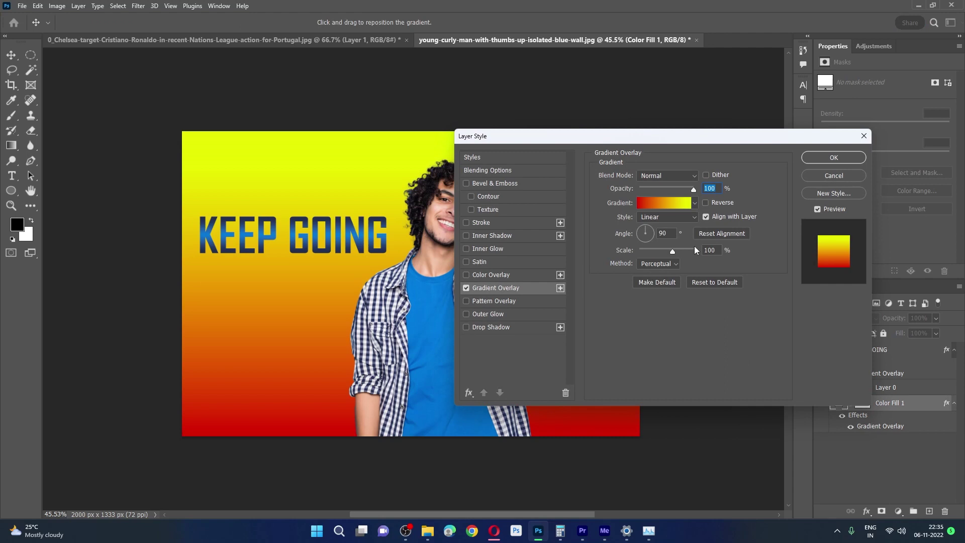
pyautogui.click(672, 219)
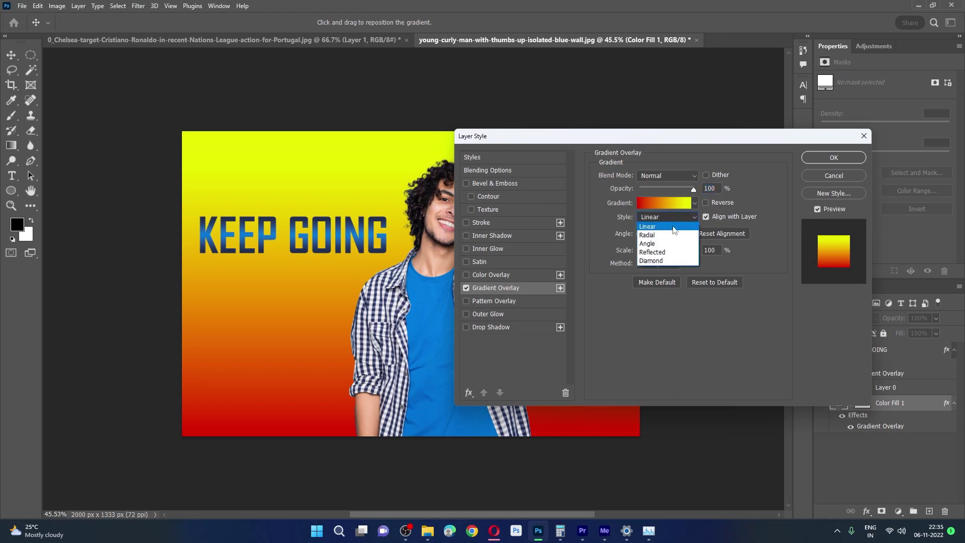
pyautogui.click(678, 261)
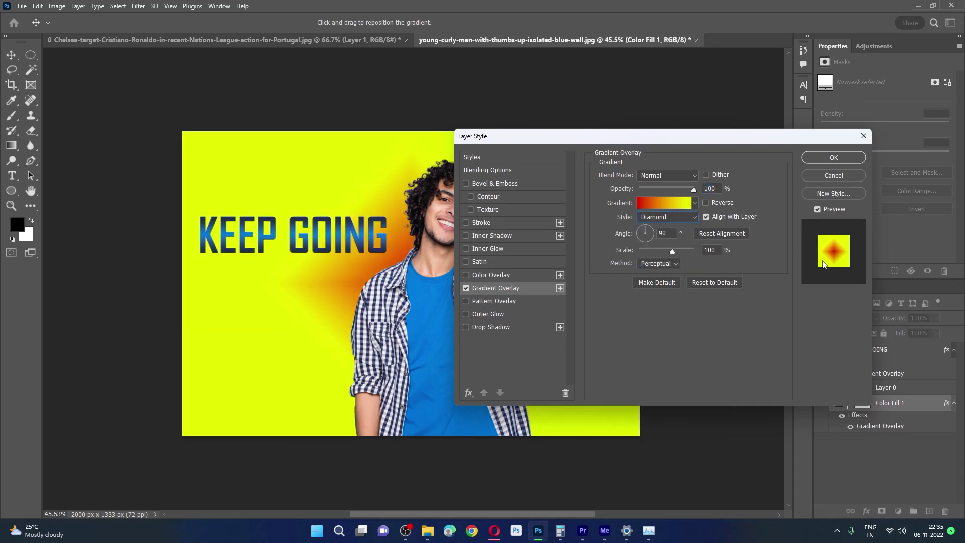
pyautogui.click(834, 158)
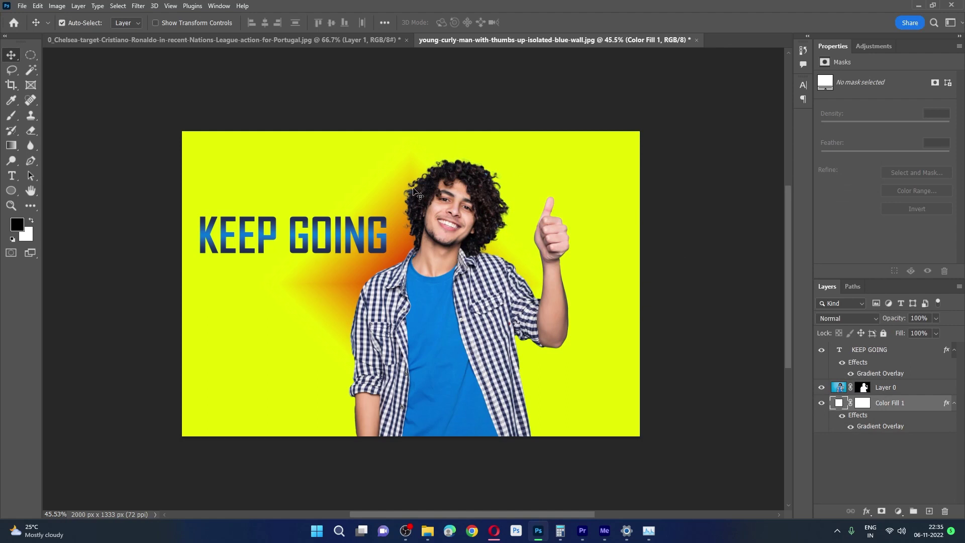